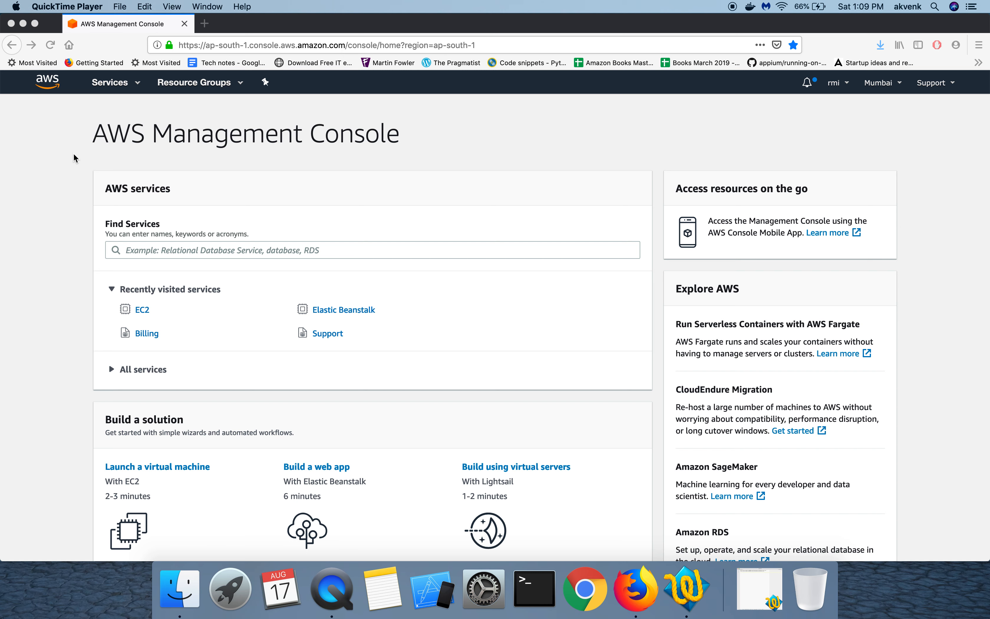
# Open the EC2 service and start launching a new instance
pyautogui.click(588, 147)
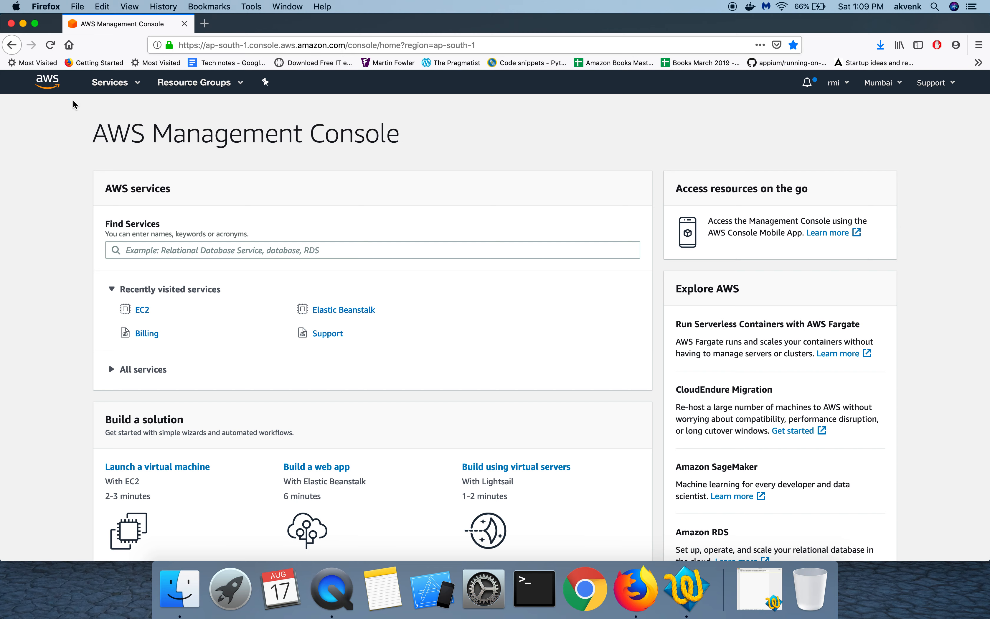
pyautogui.click(101, 87)
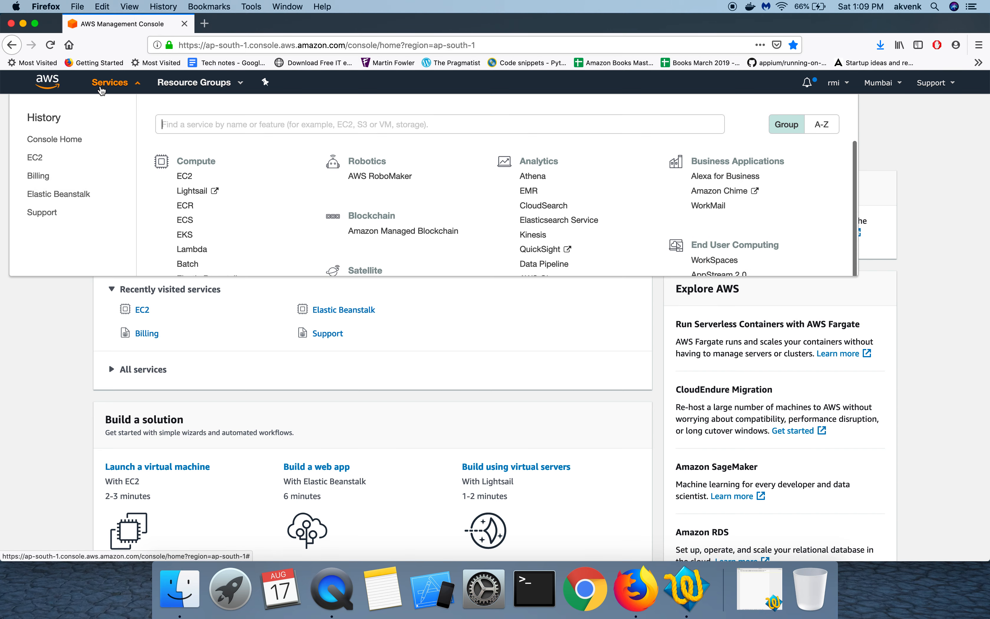
pyautogui.click(184, 180)
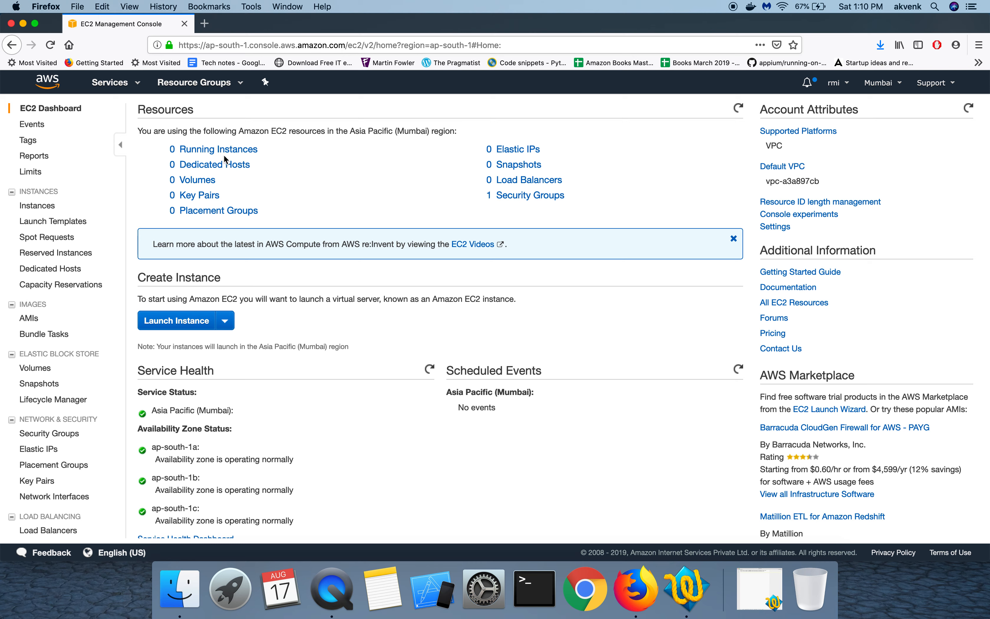
pyautogui.click(194, 323)
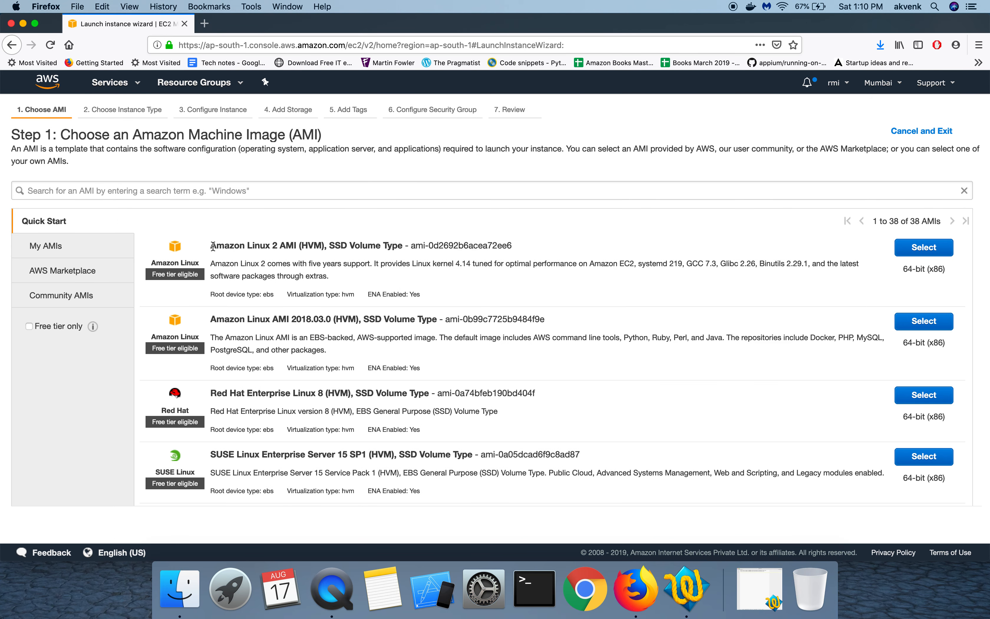
# Choose the Amazon Linux 2 AMI (HVM), SSD Volume Type as the machine image
pyautogui.moveTo(211, 246); pyautogui.dragTo(403, 242)
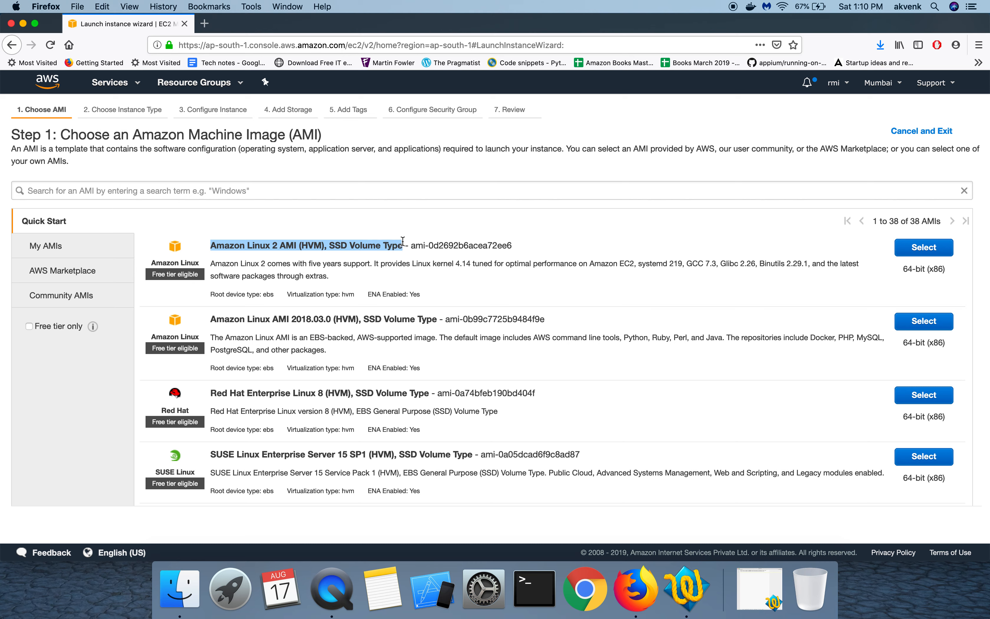
pyautogui.click(471, 285)
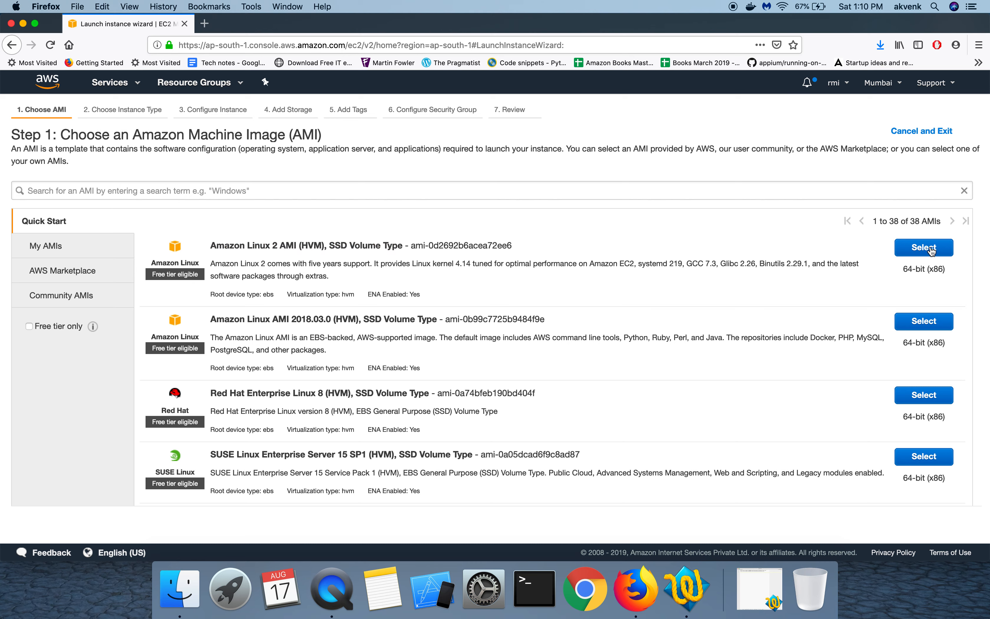
pyautogui.moveTo(309, 263); pyautogui.dragTo(370, 263)
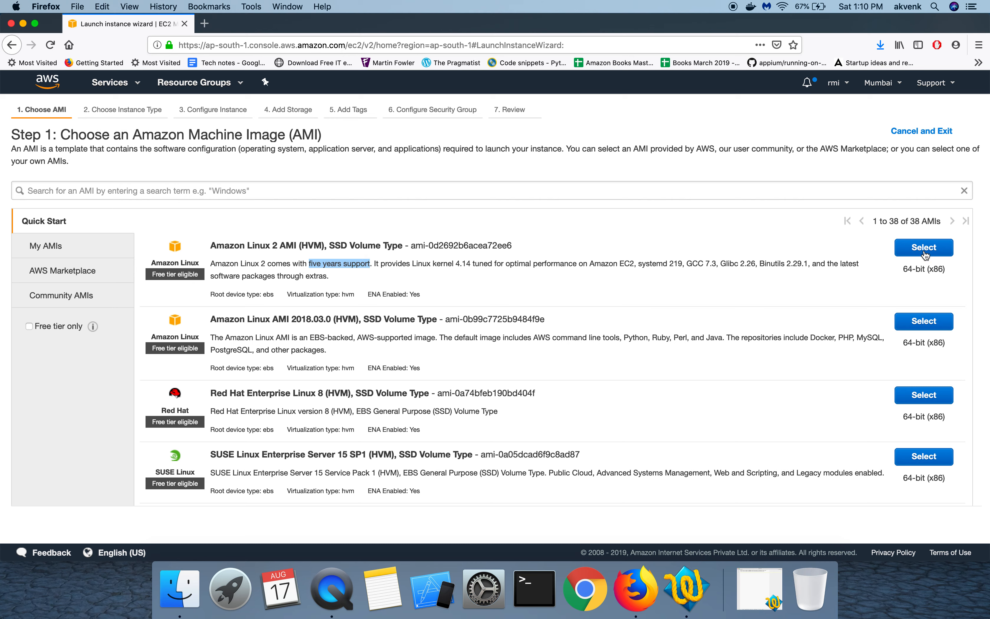
pyautogui.moveTo(211, 320); pyautogui.dragTo(435, 317)
pyautogui.click(435, 317)
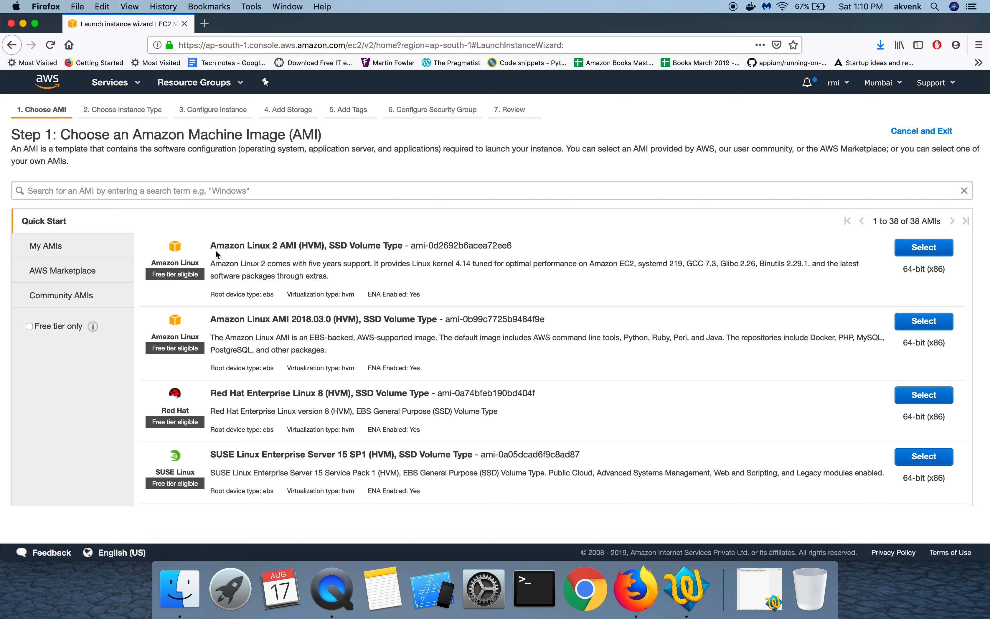
pyautogui.moveTo(210, 245); pyautogui.dragTo(403, 245)
pyautogui.click(403, 245)
pyautogui.click(926, 248)
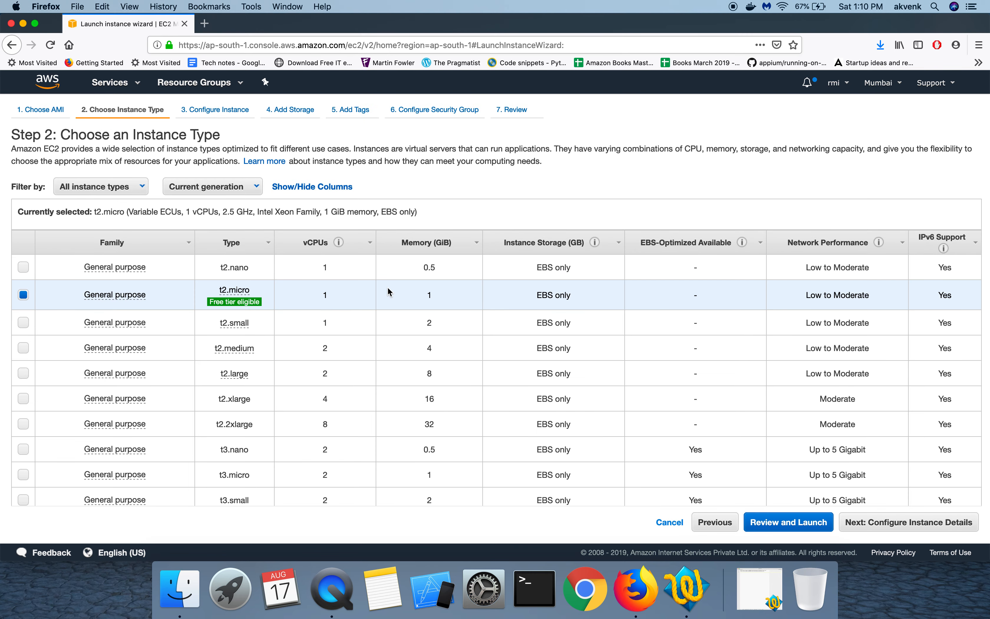
# Keep the t2.micro instance type and enable protection against accidental termination in the instance details
pyautogui.moveTo(222, 307)
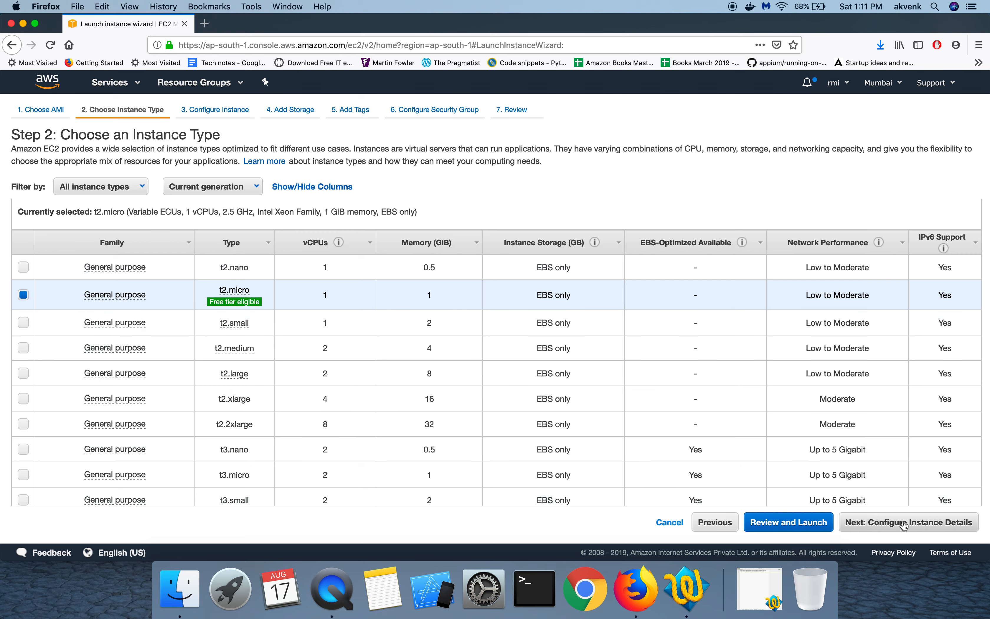
pyautogui.click(922, 527)
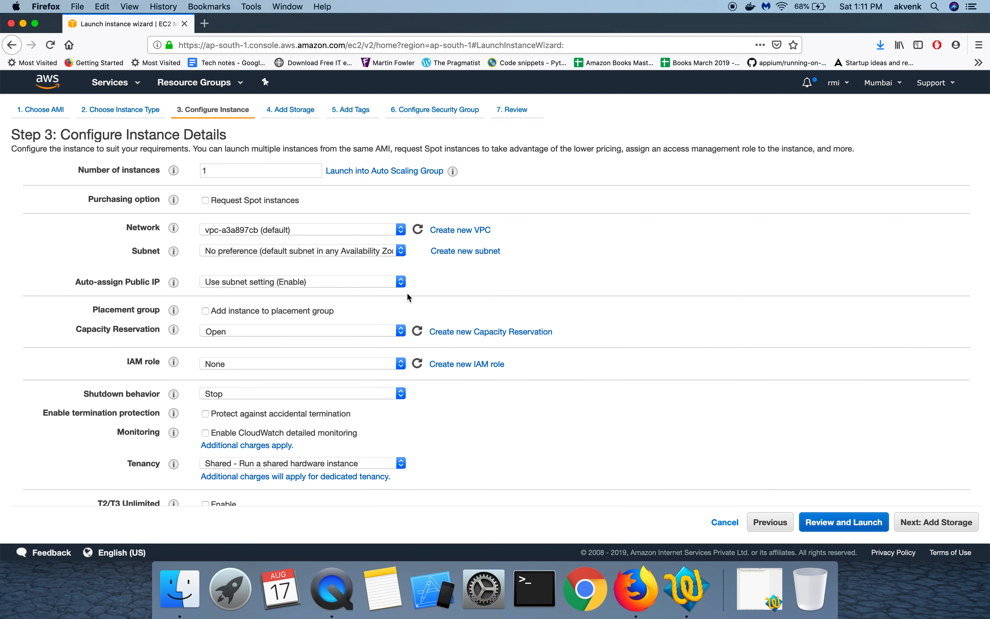
pyautogui.scroll(-1, 301, 382)
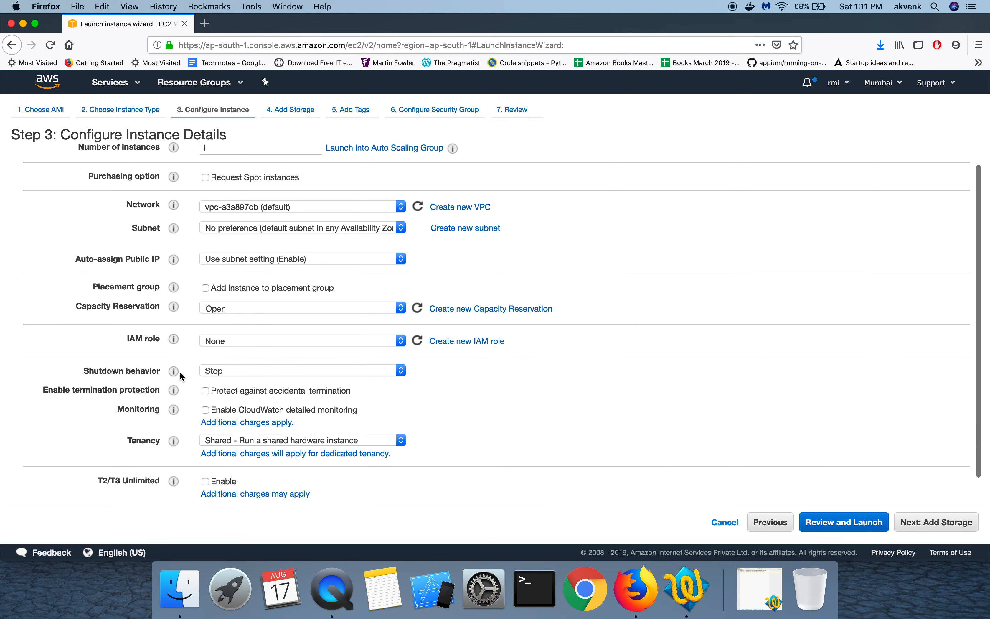
pyautogui.scroll(-1, 182, 376)
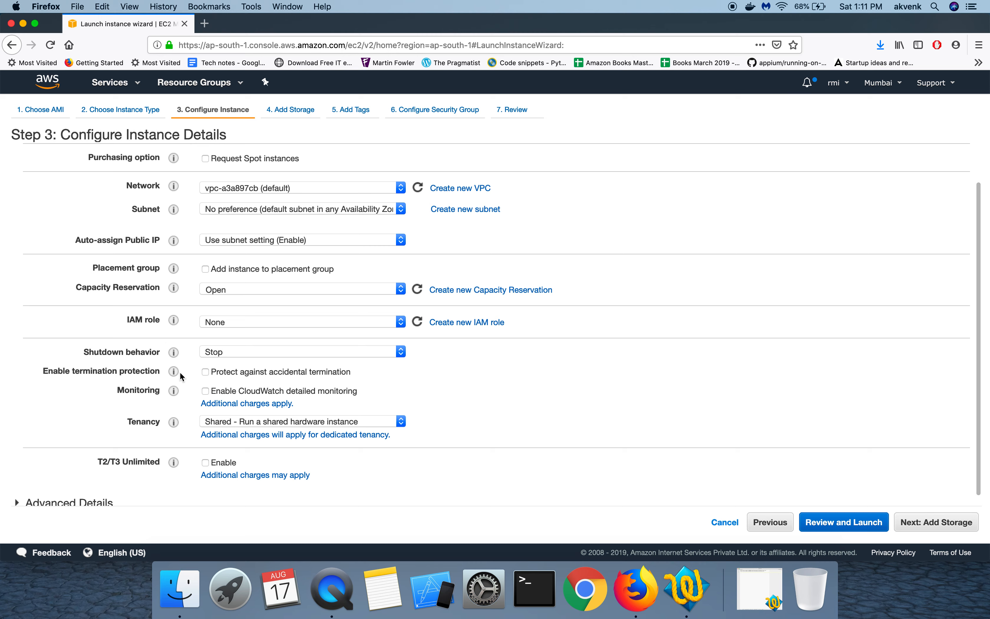
pyautogui.moveTo(44, 373); pyautogui.dragTo(158, 371)
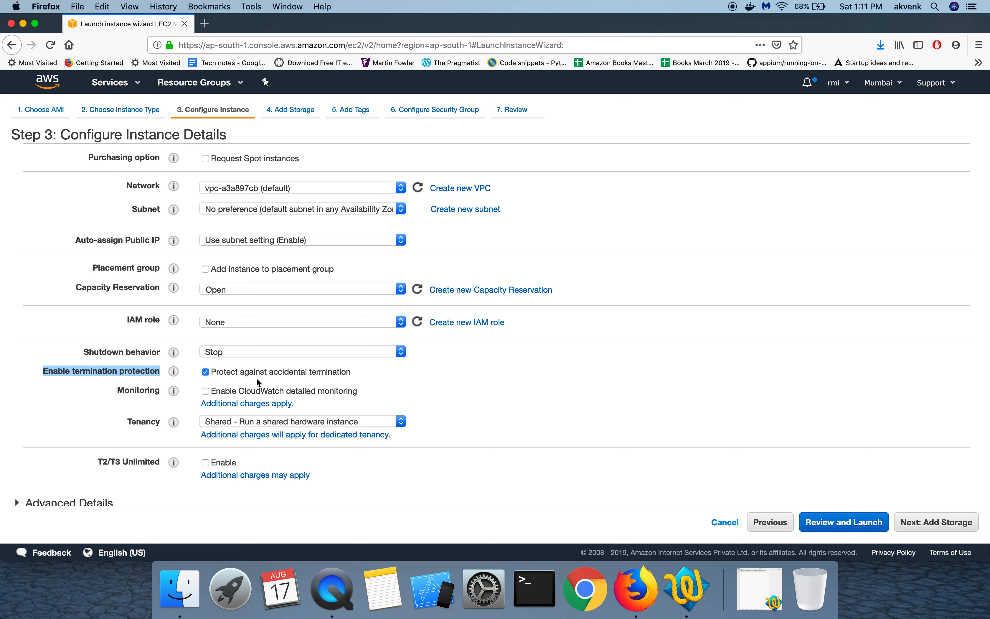
pyautogui.click(951, 528)
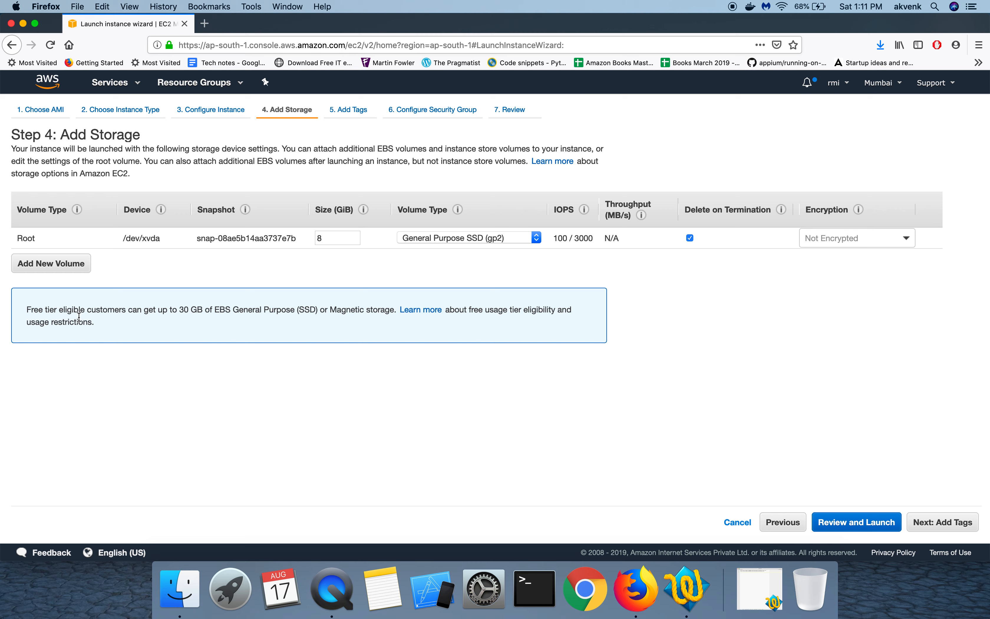
# Accept the 8 GiB General Purpose SSD root volume and continue without tags to the security group configuration
pyautogui.moveTo(179, 311); pyautogui.dragTo(320, 313)
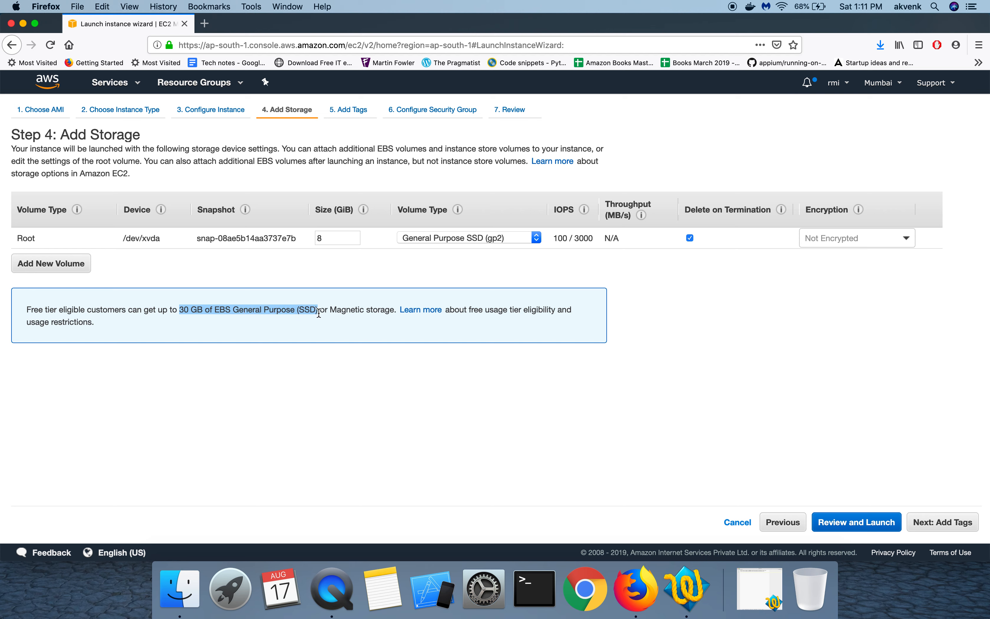
pyautogui.click(335, 453)
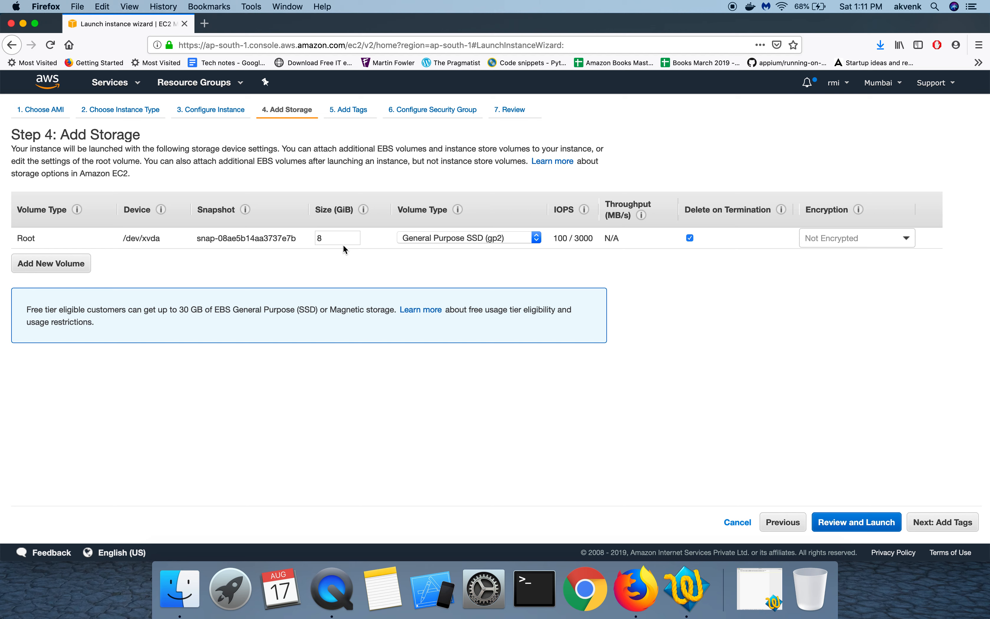
pyautogui.click(336, 235)
pyautogui.click(505, 418)
pyautogui.click(940, 524)
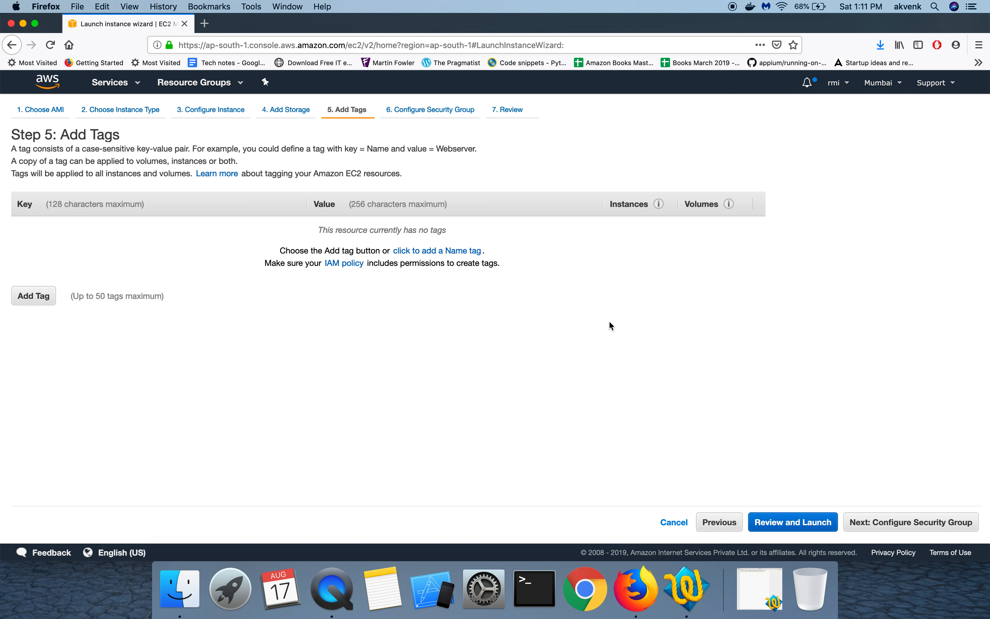
pyautogui.click(897, 526)
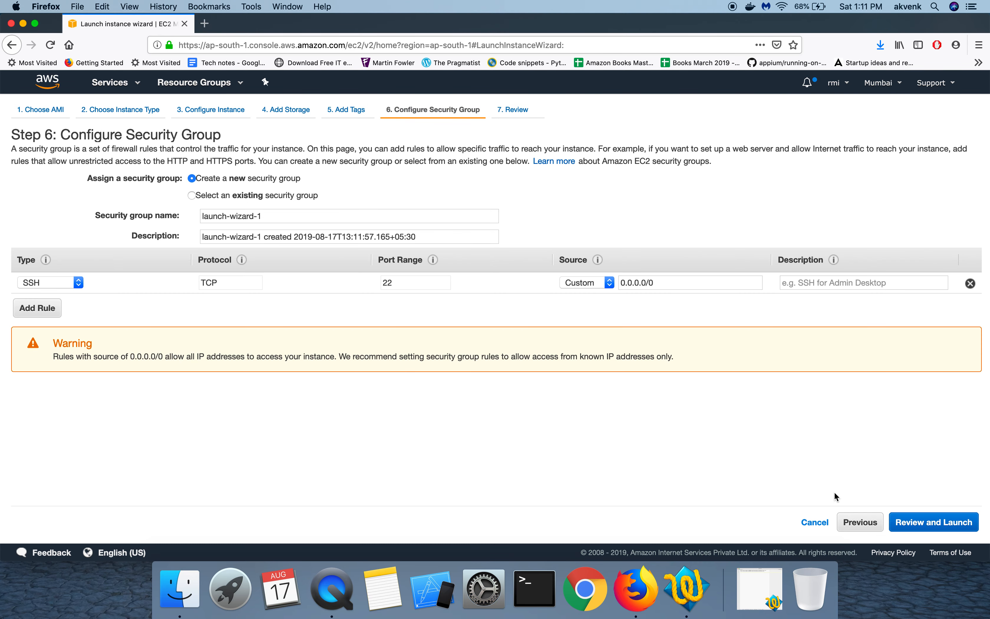
# Add an HTTP rule to the new security group
pyautogui.click(44, 307)
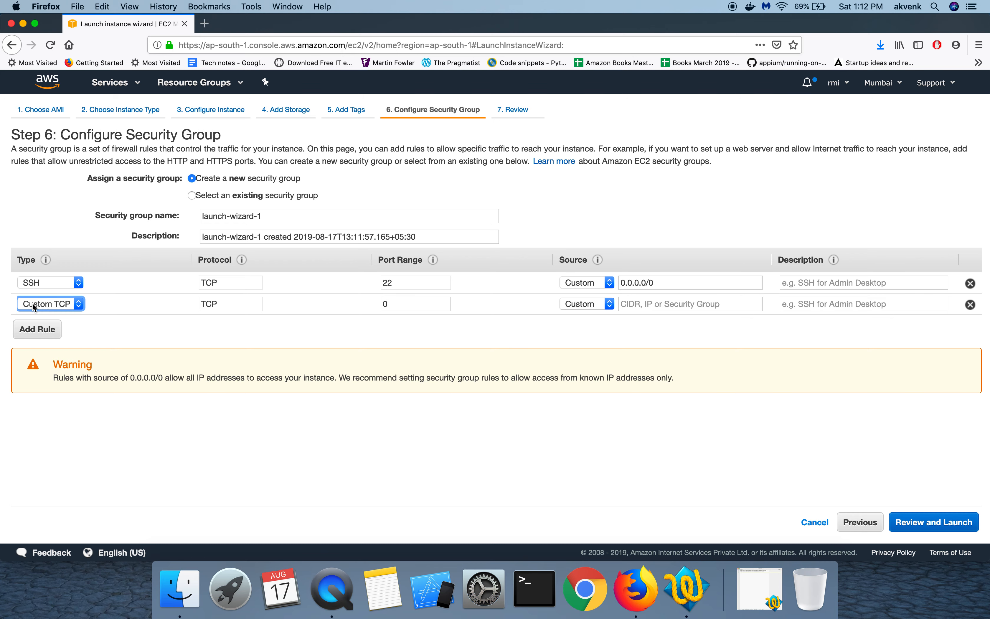
pyautogui.click(33, 304)
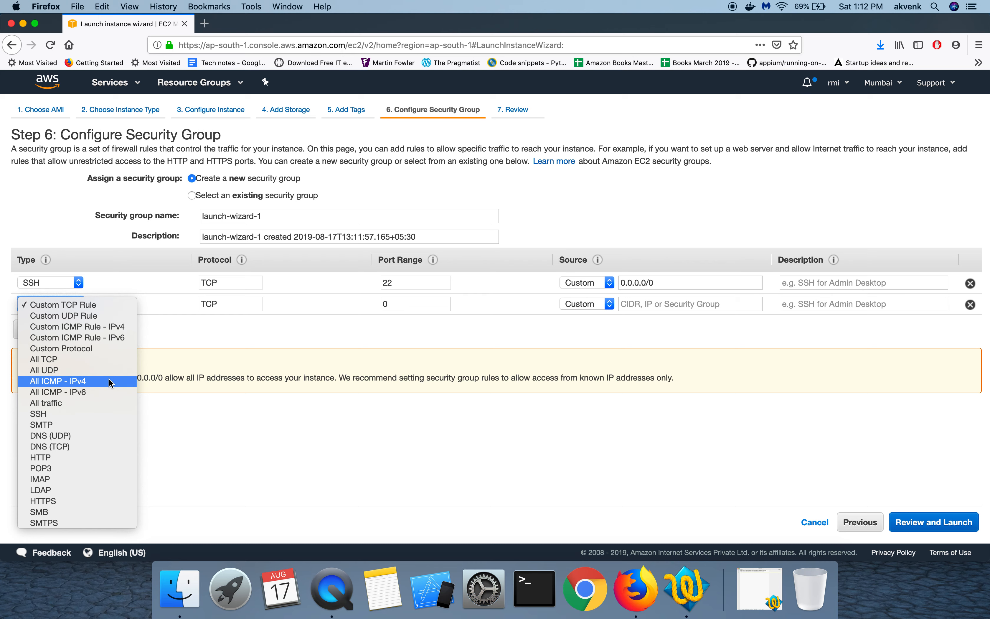
pyautogui.scroll(-3, 110, 412)
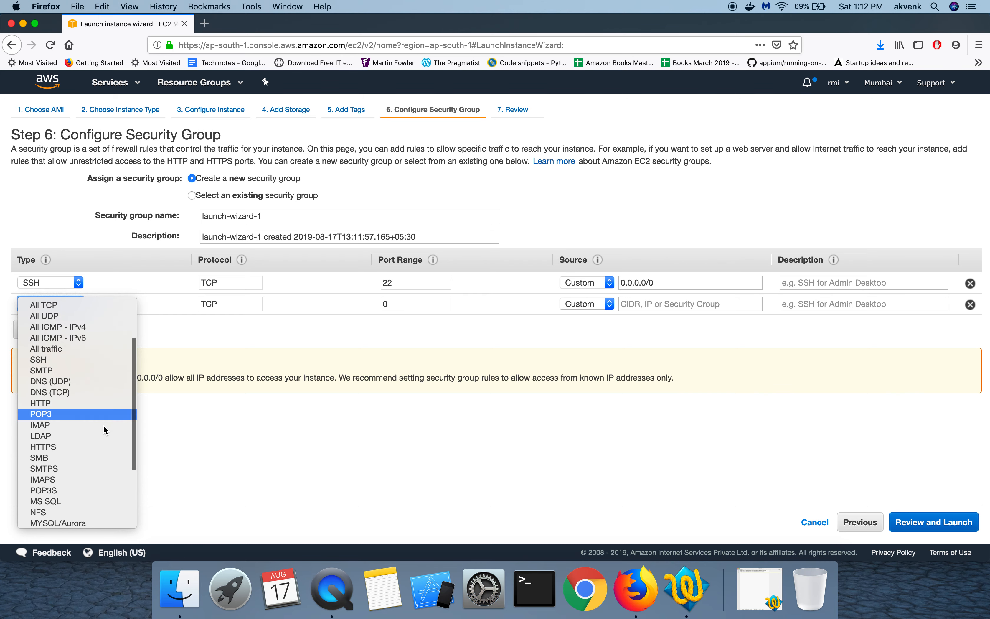
pyautogui.click(93, 402)
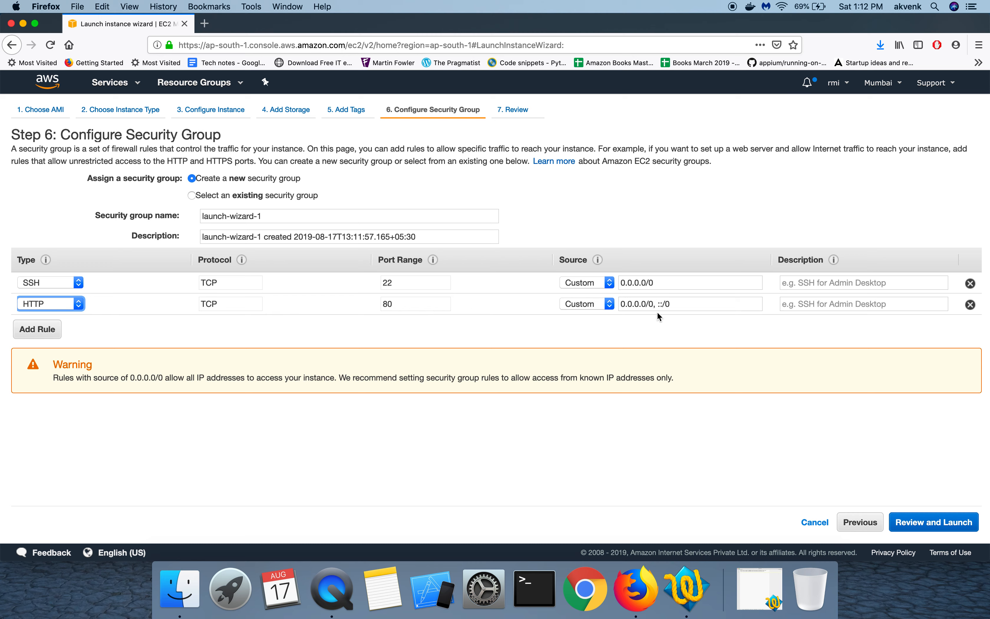
# Add an HTTPS rule to the security group and proceed to the launch review
pyautogui.click(44, 329)
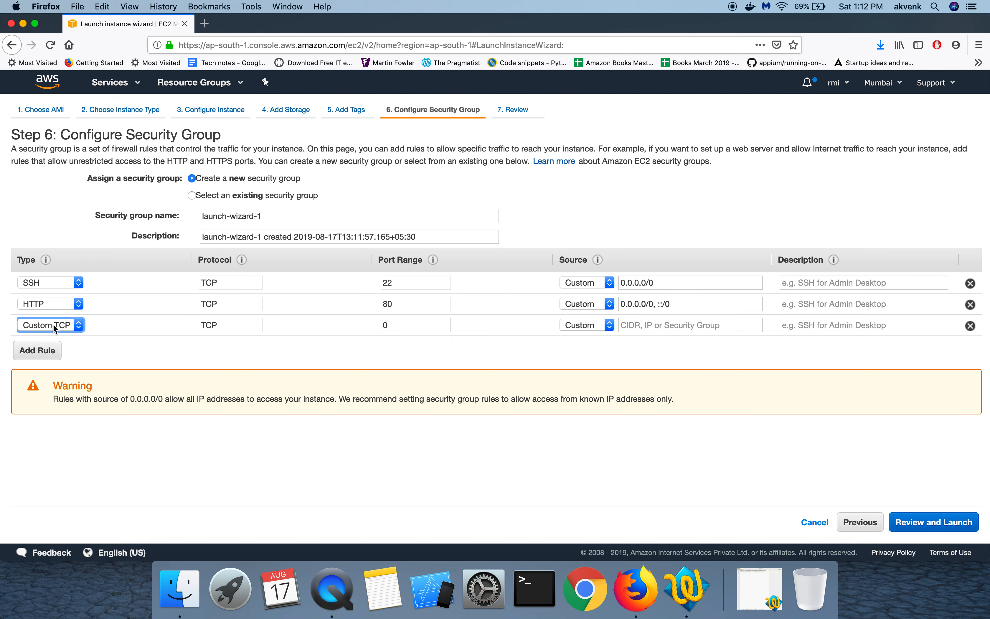
pyautogui.click(53, 324)
pyautogui.scroll(-2, 68, 464)
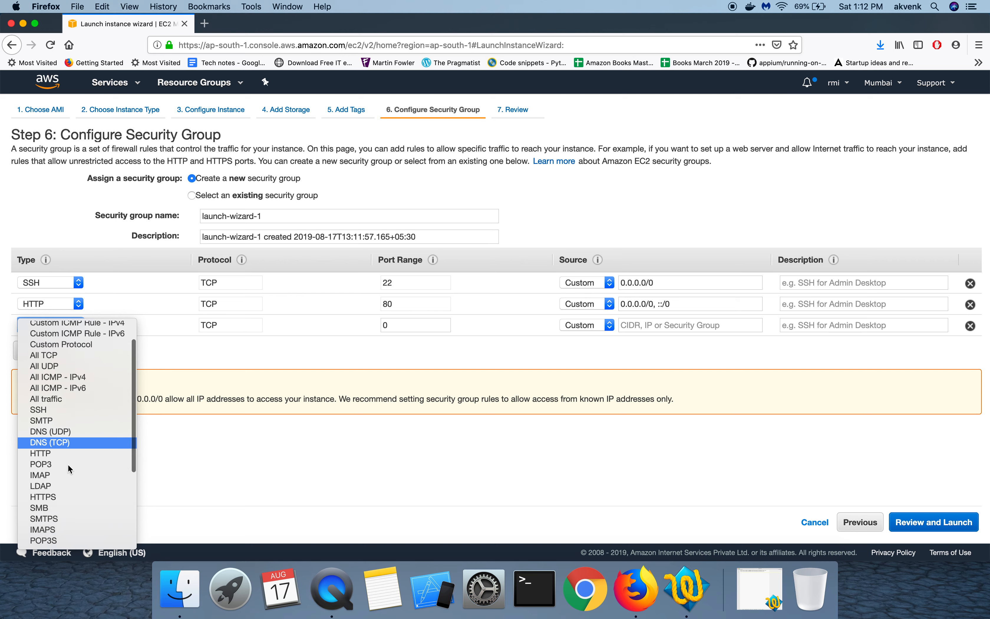
pyautogui.scroll(-5, 68, 460)
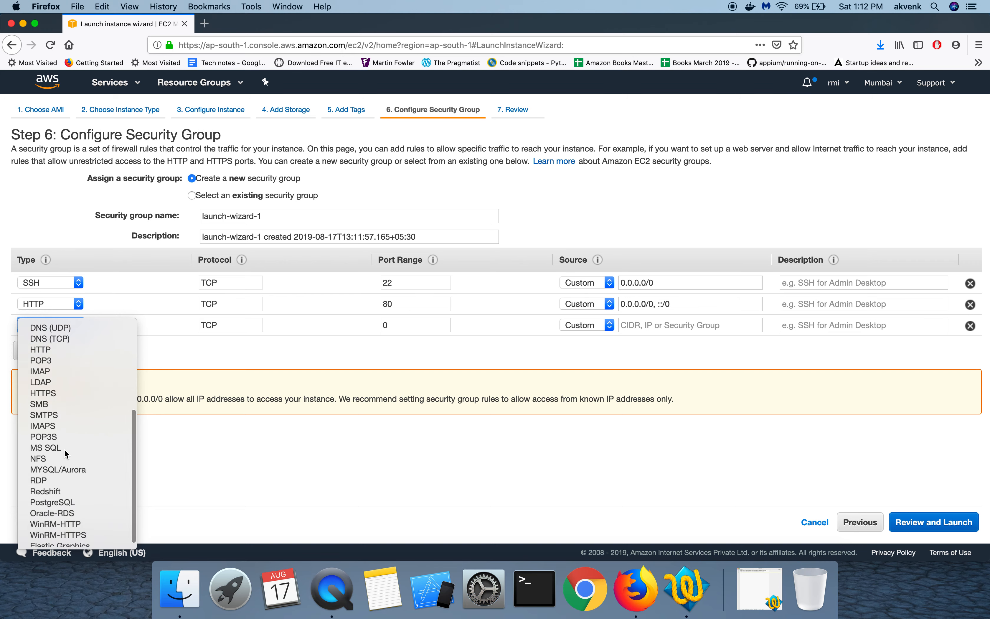
pyautogui.click(64, 387)
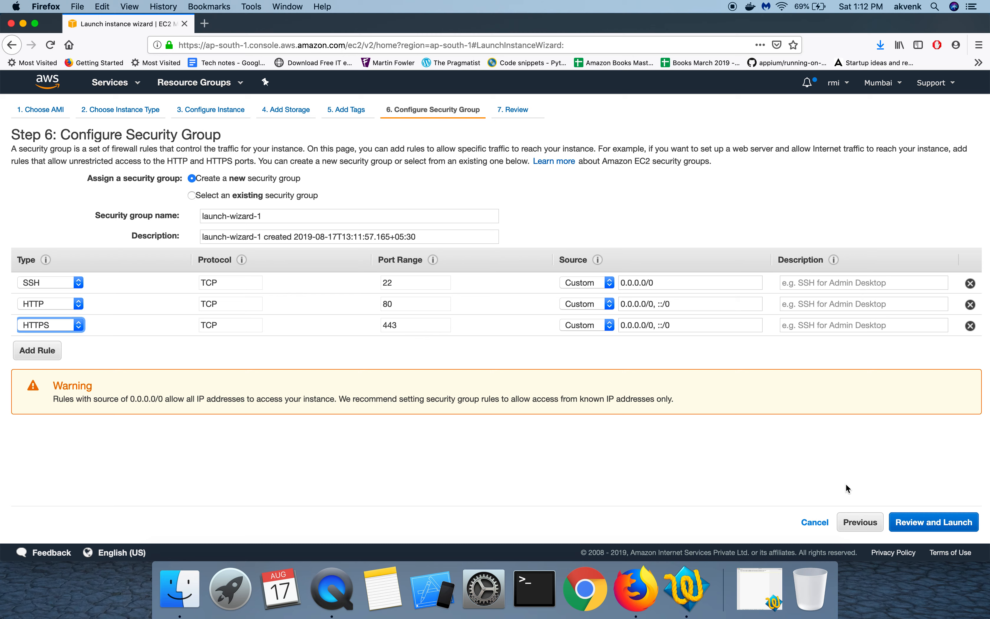
pyautogui.click(944, 529)
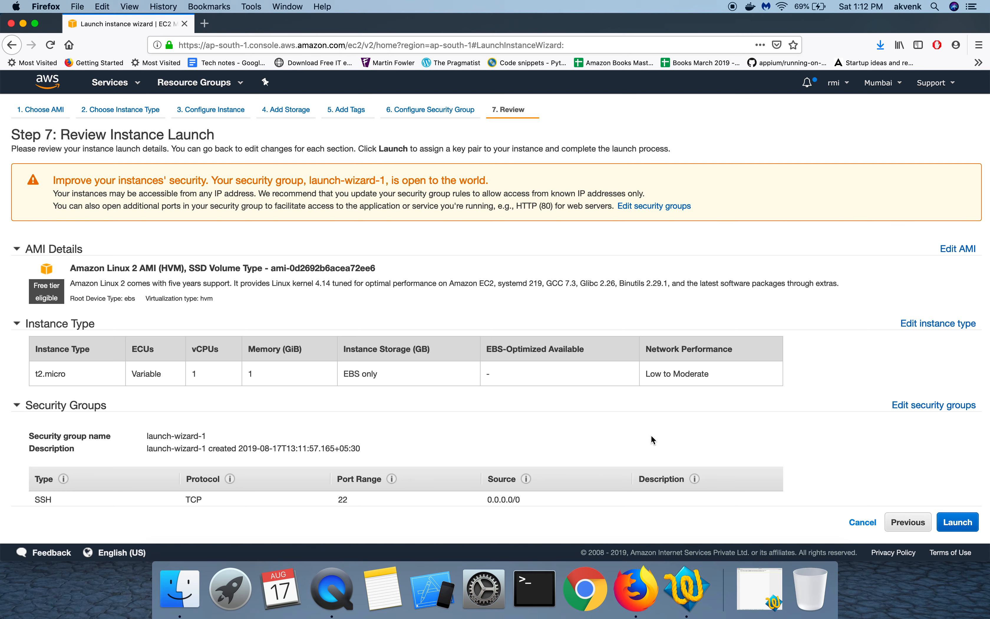
# Review the launch summary, expanding the instance details, storage and tags sections
pyautogui.scroll(-5, 653, 439)
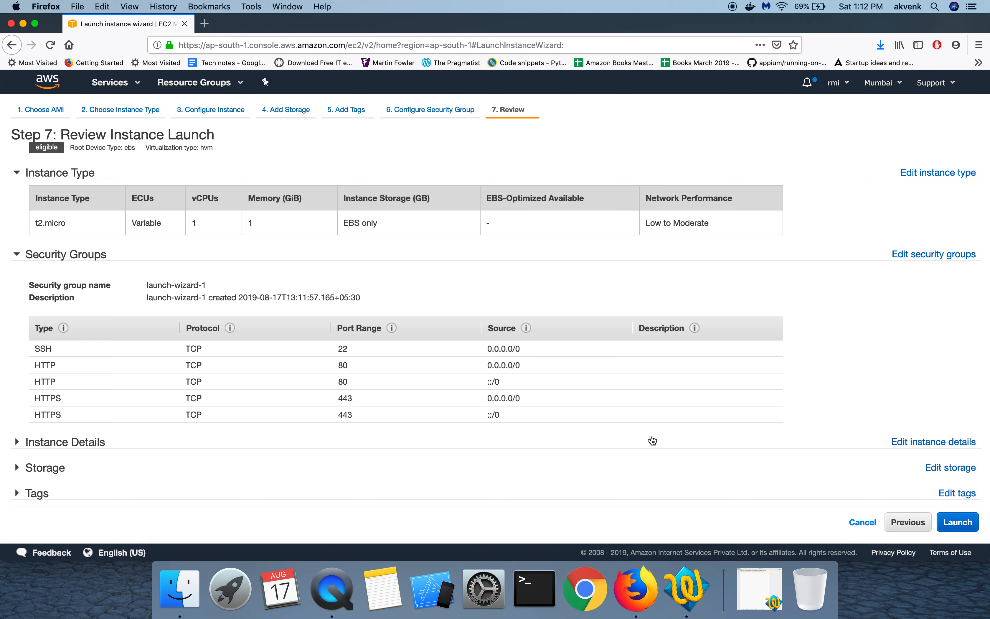
pyautogui.click(16, 442)
pyautogui.scroll(-5, 17, 444)
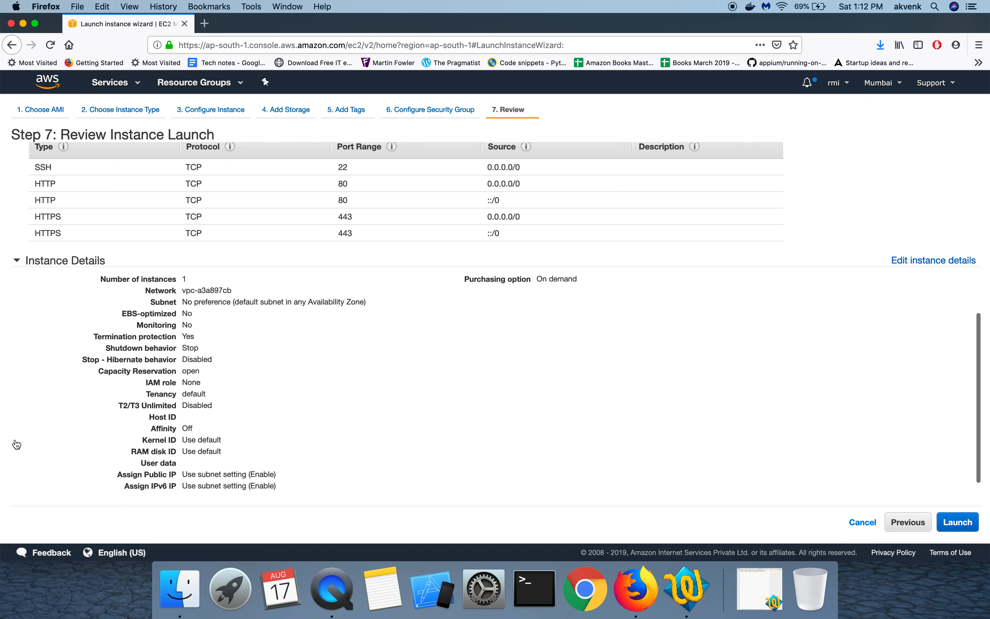
pyautogui.scroll(-2, 17, 450)
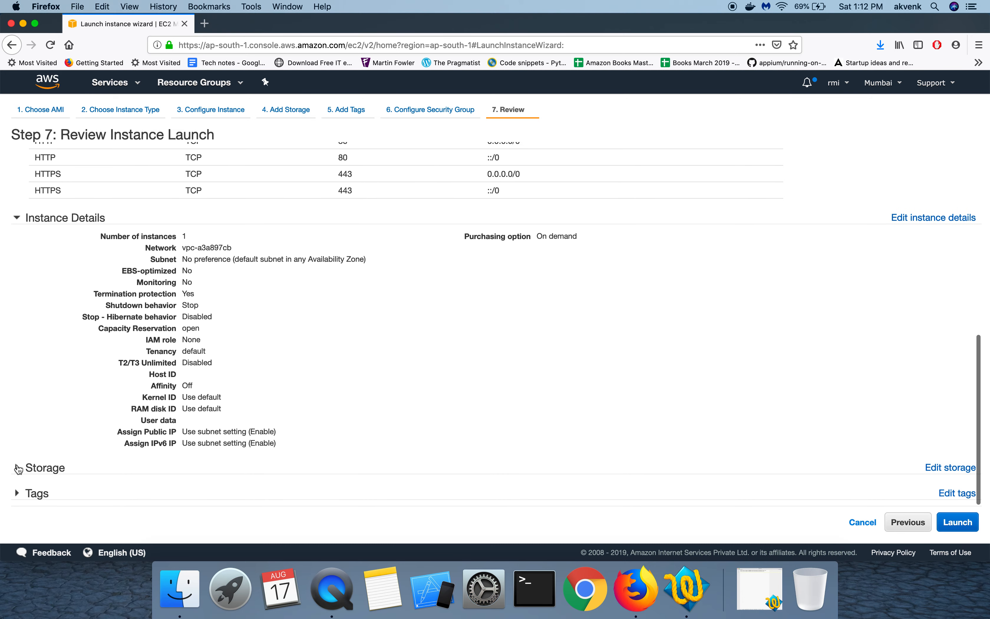
pyautogui.click(17, 468)
pyautogui.scroll(-2, 18, 470)
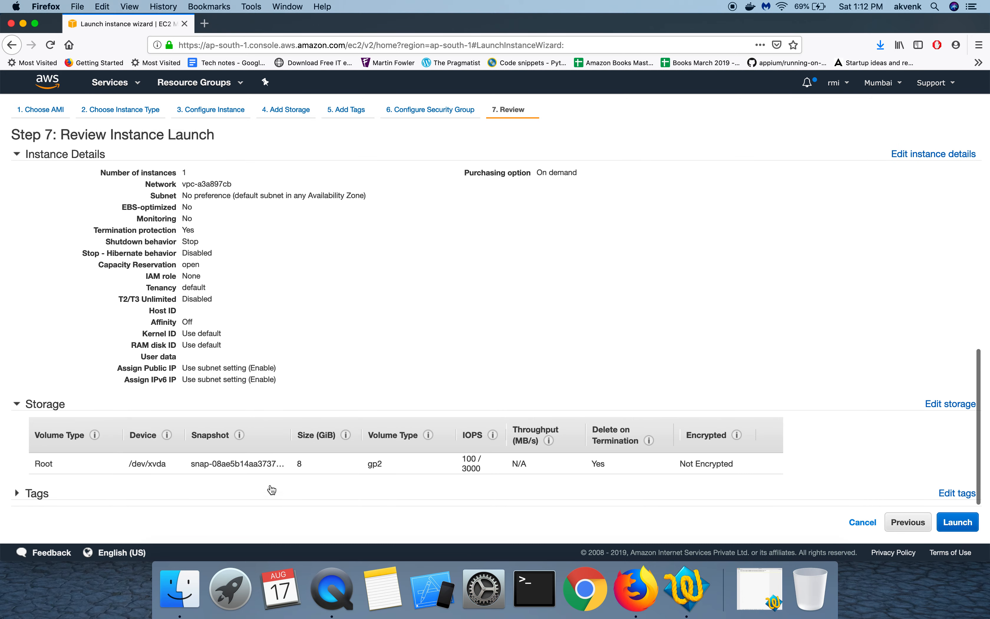
pyautogui.click(17, 493)
pyautogui.scroll(15, 207, 247)
pyautogui.scroll(1, 207, 246)
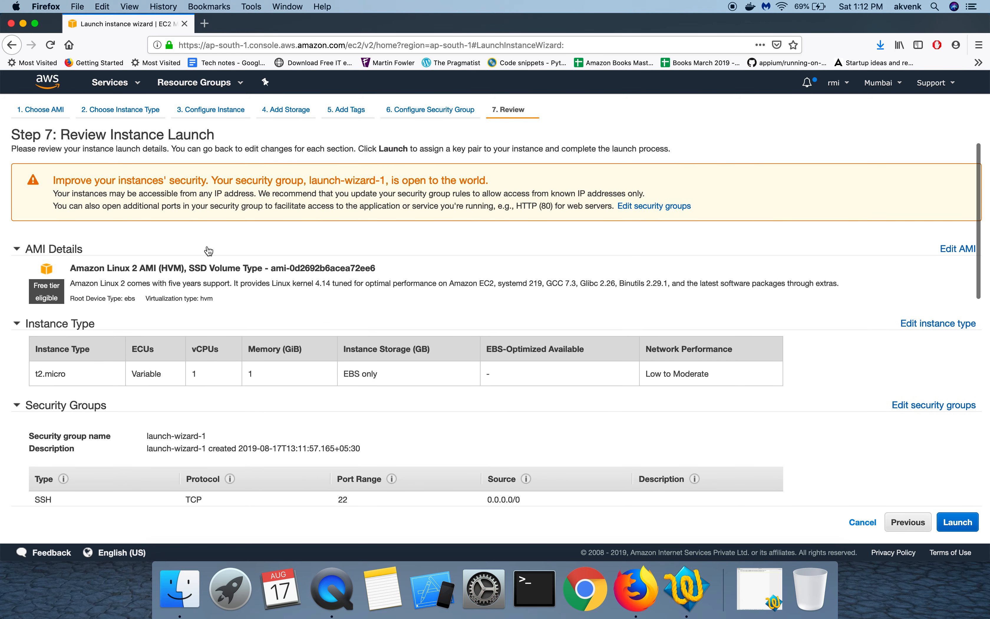
# Start the launch, create a new key pair named rmi, and save its private key file rmi.pem
pyautogui.click(959, 522)
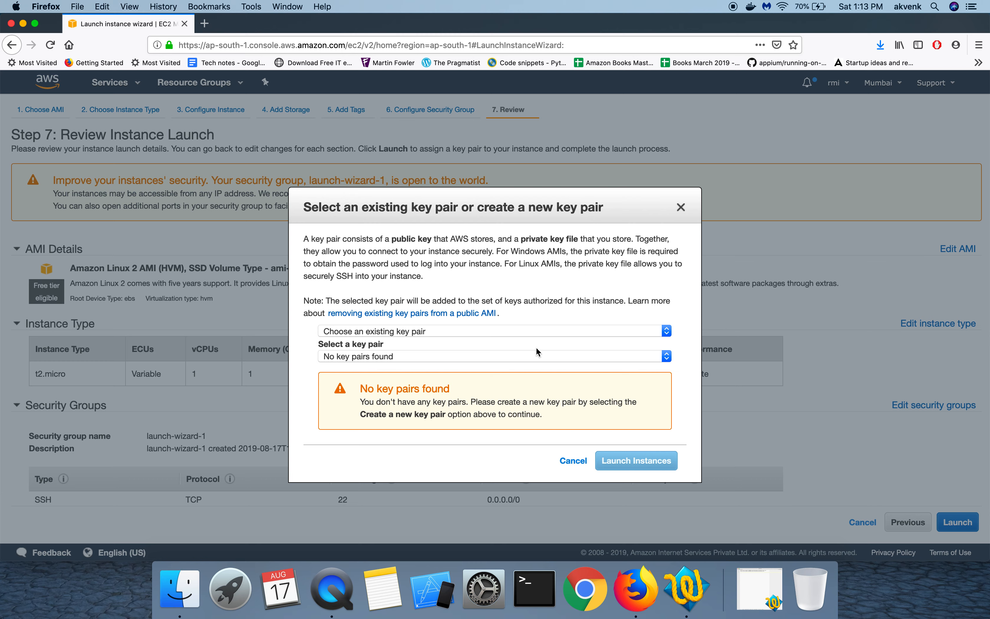
pyautogui.click(493, 331)
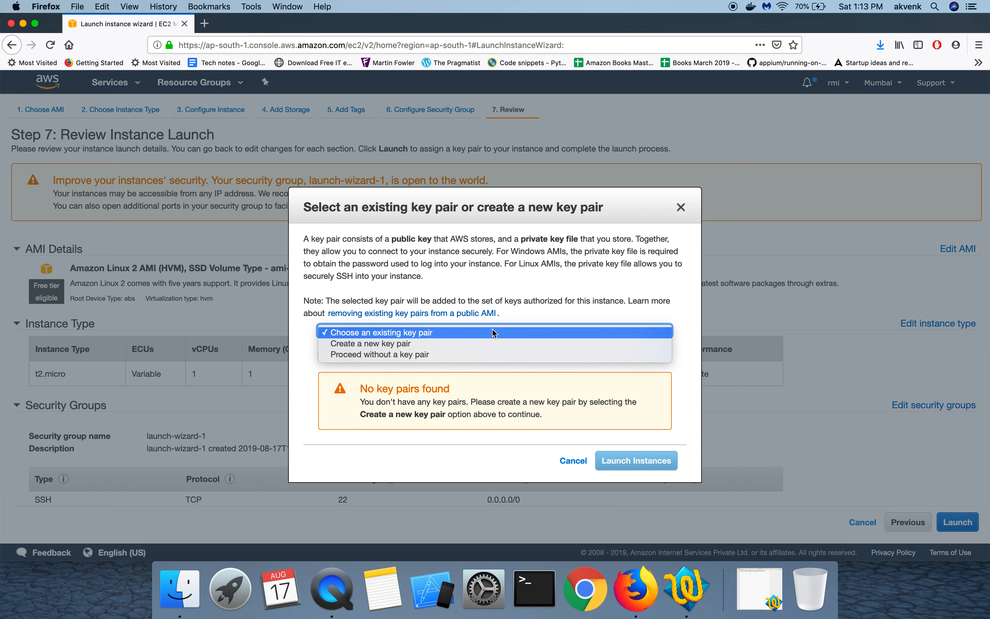
pyautogui.click(485, 346)
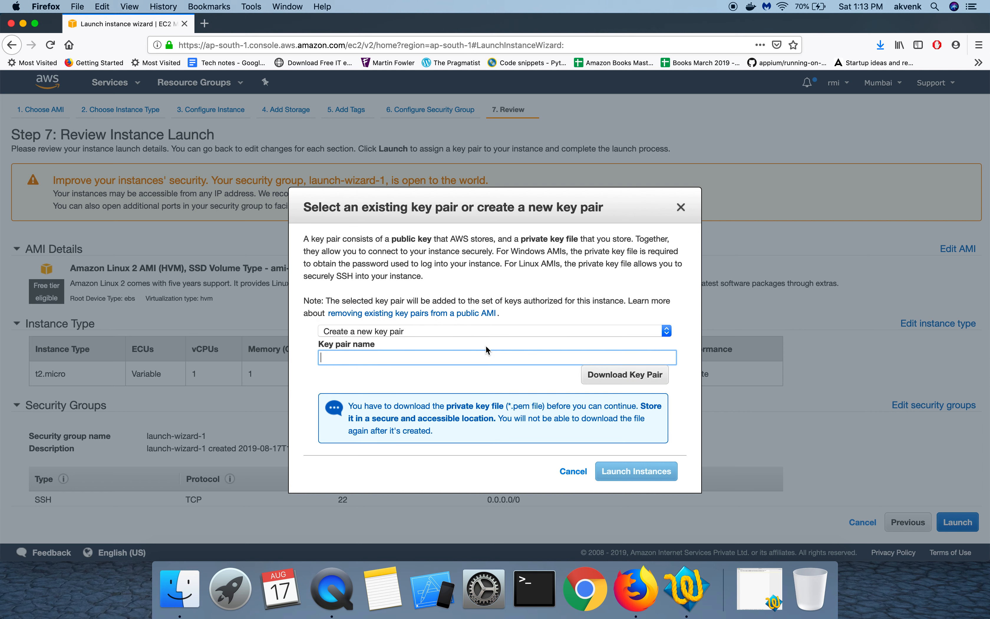
pyautogui.click(443, 337)
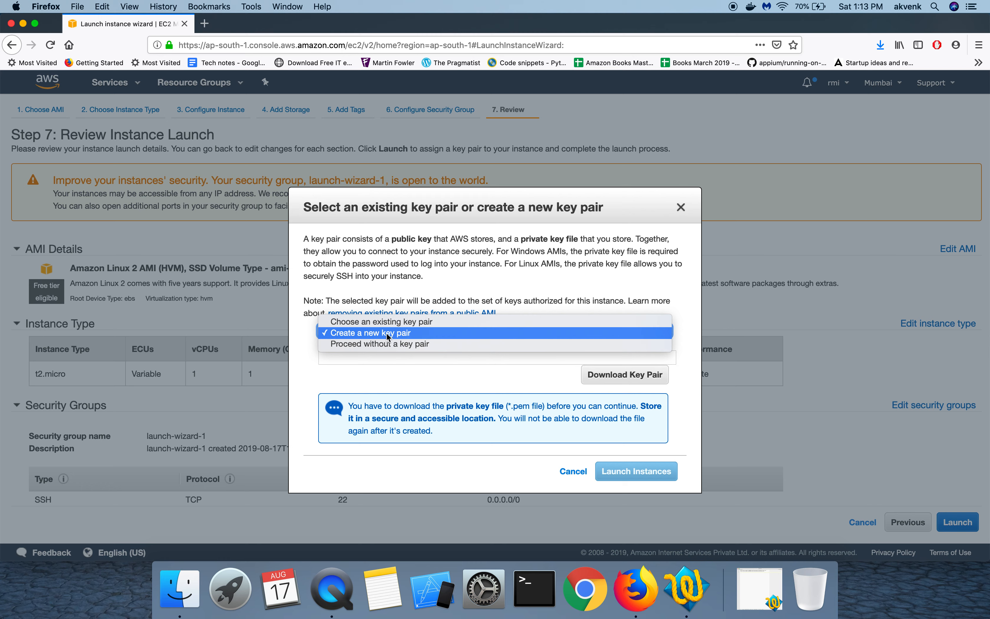
pyautogui.click(374, 334)
pyautogui.click(365, 358)
pyautogui.write('rmi')
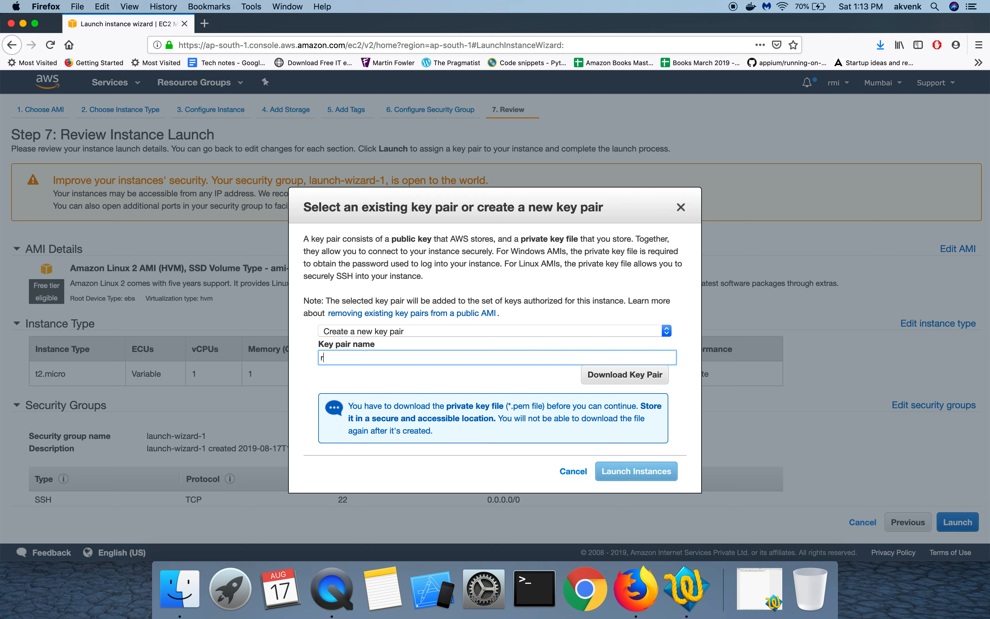
pyautogui.click(608, 381)
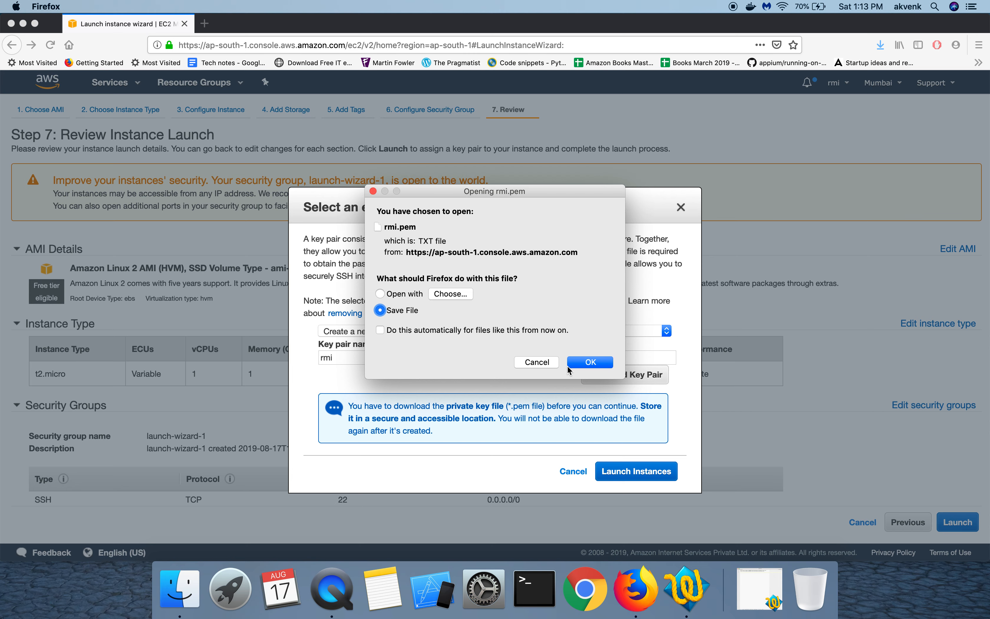
pyautogui.click(590, 363)
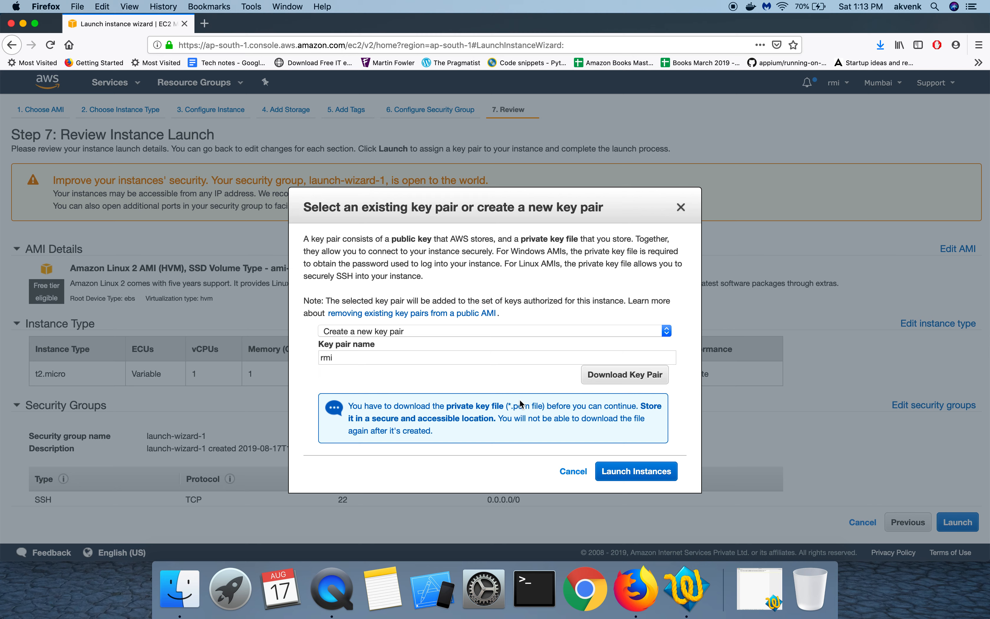
# Launch the instance with the new key pair and open the EC2 instances list
pyautogui.click(641, 478)
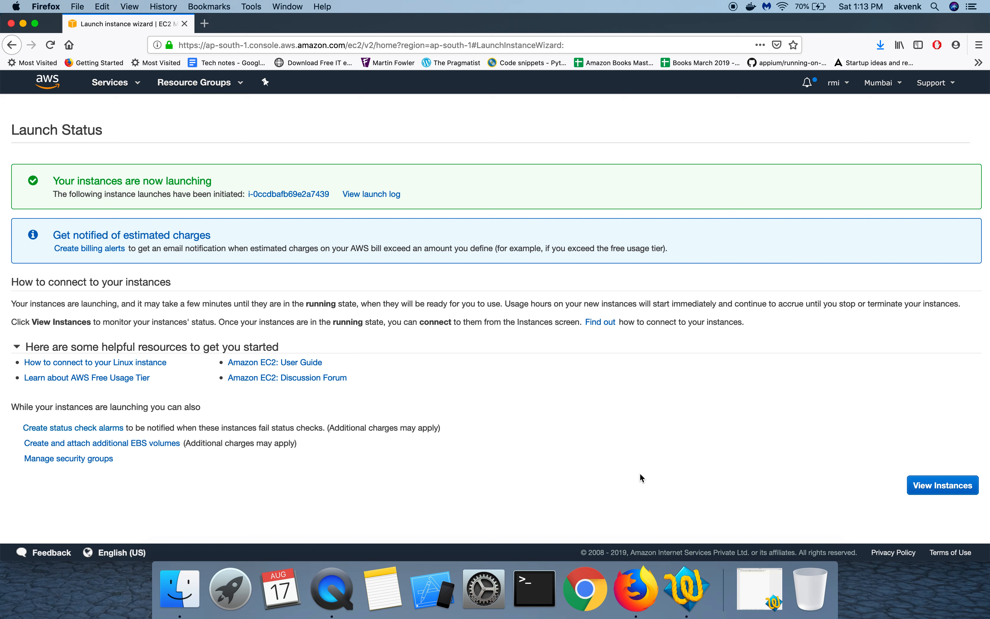
pyautogui.click(942, 487)
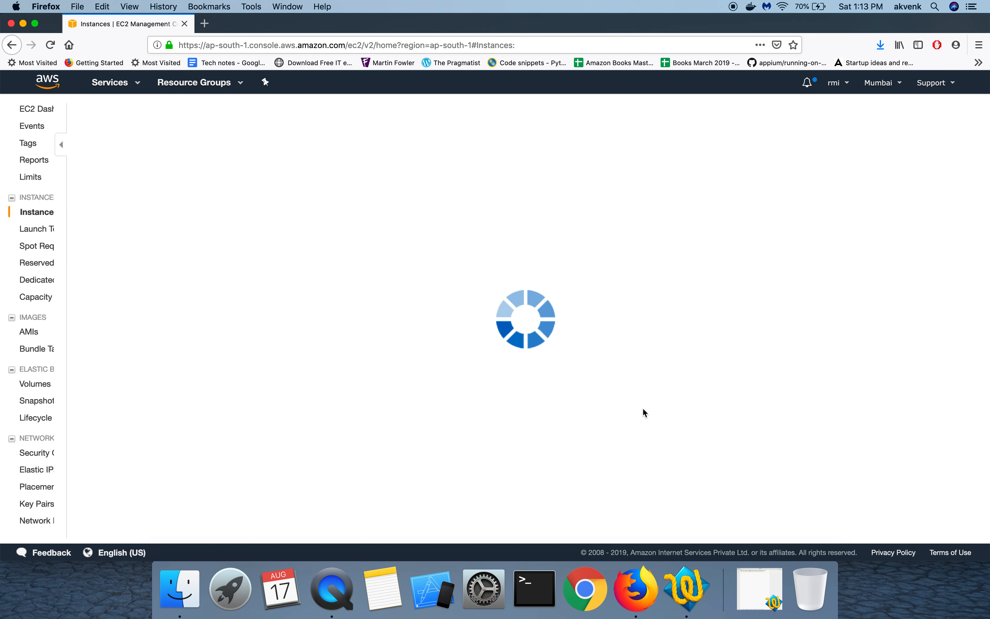
pyautogui.moveTo(643, 408)
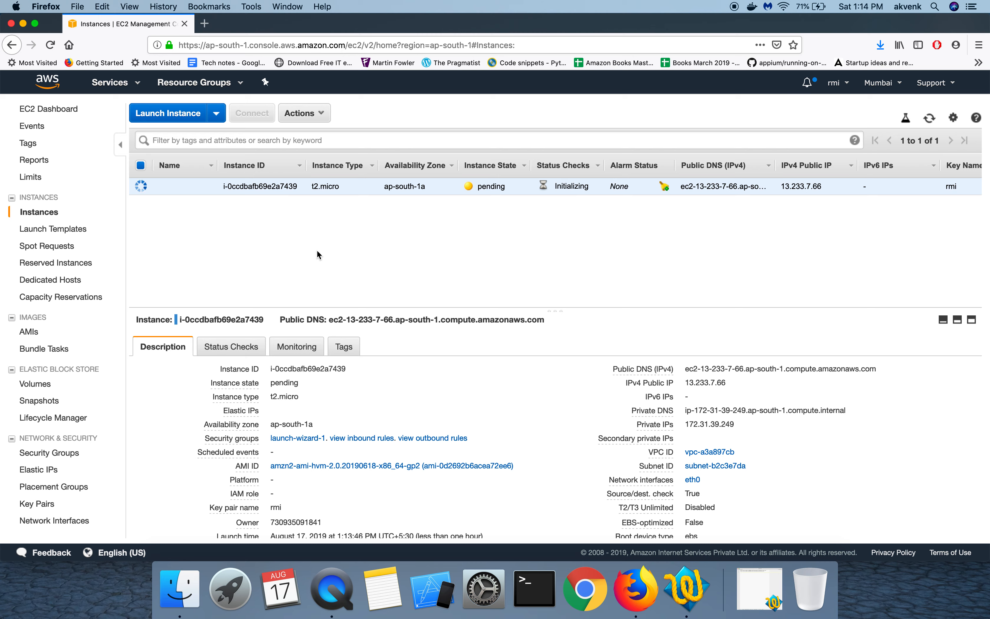
# Reload the instances page to check the state of the new t2.micro instance
pyautogui.click(328, 47)
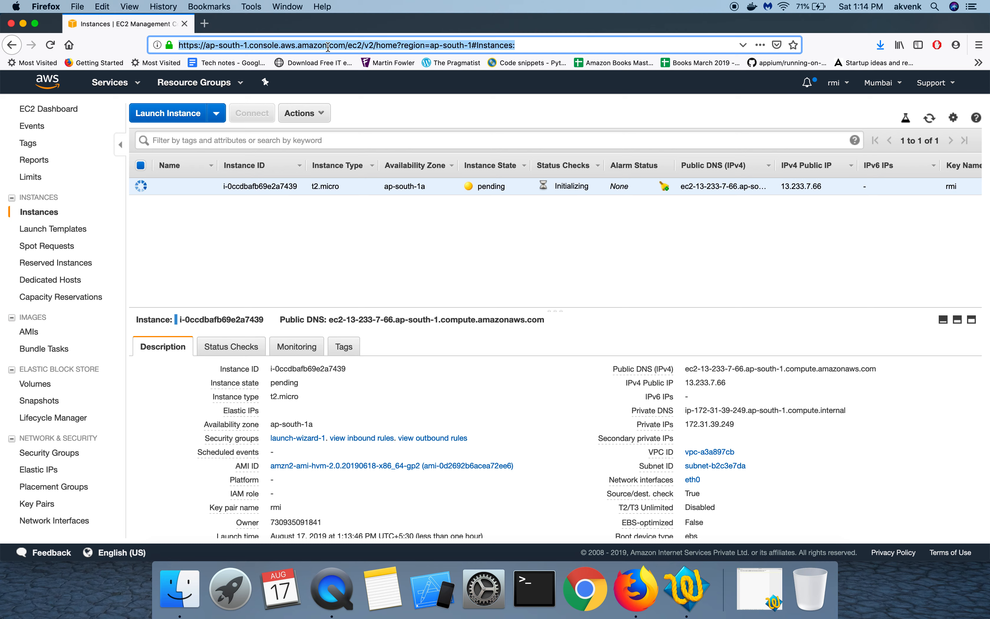
pyautogui.press('Return')
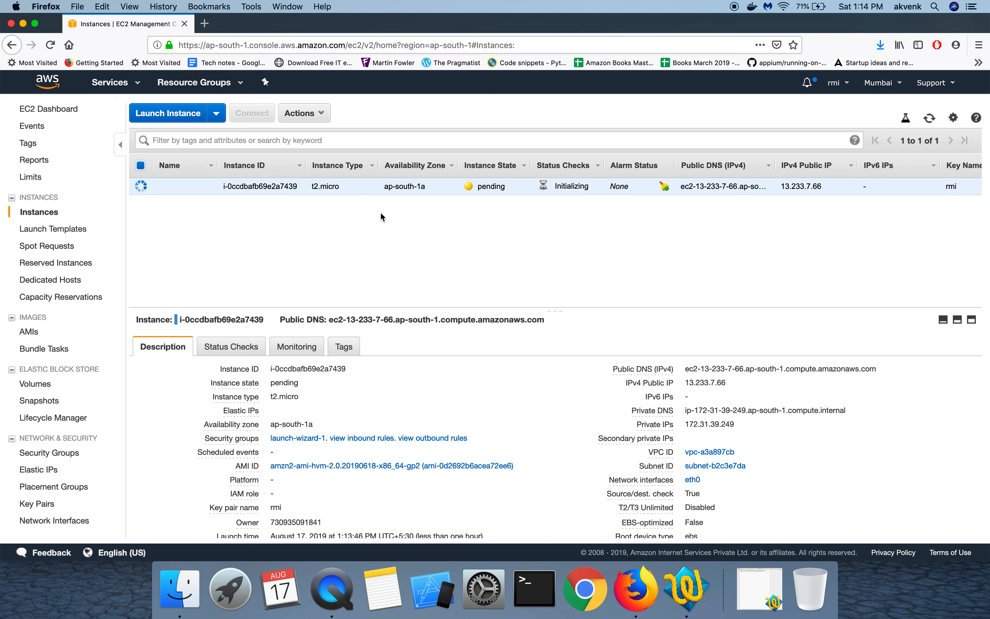
pyautogui.click(331, 45)
pyautogui.press('Return')
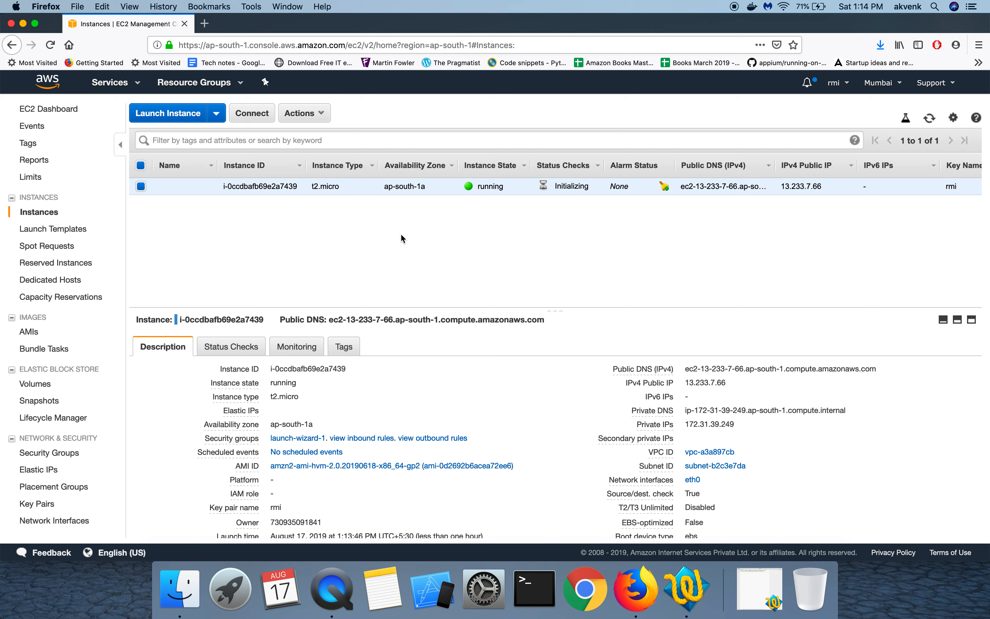
pyautogui.click(340, 42)
pyautogui.click(435, 305)
# Try to terminate the t2.micro instance and read the termination protection note, moving the dialog aside to see the instance details
pyautogui.click(319, 115)
pyautogui.moveTo(334, 192)
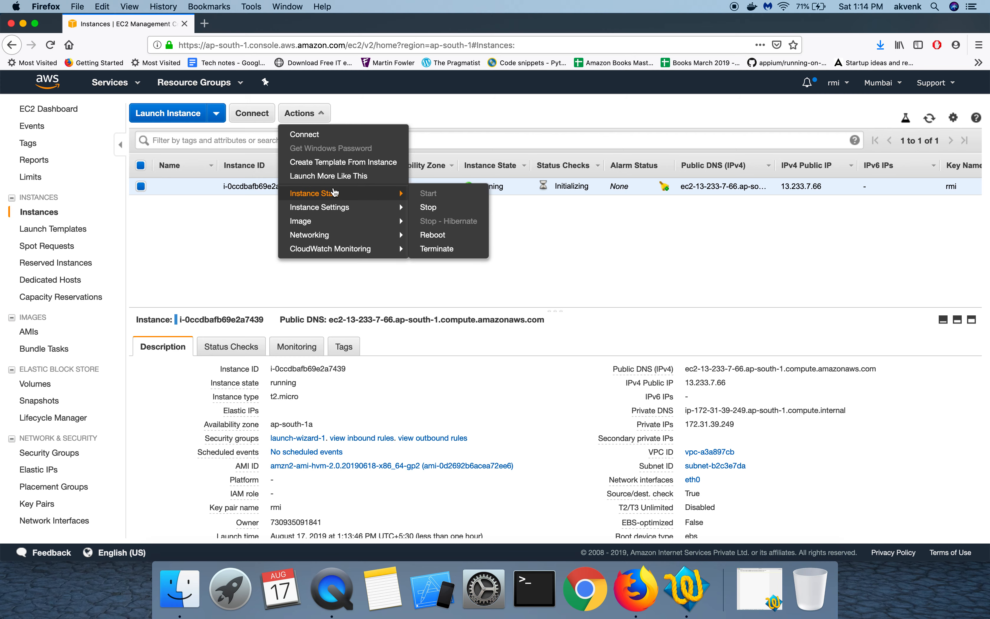
pyautogui.click(435, 250)
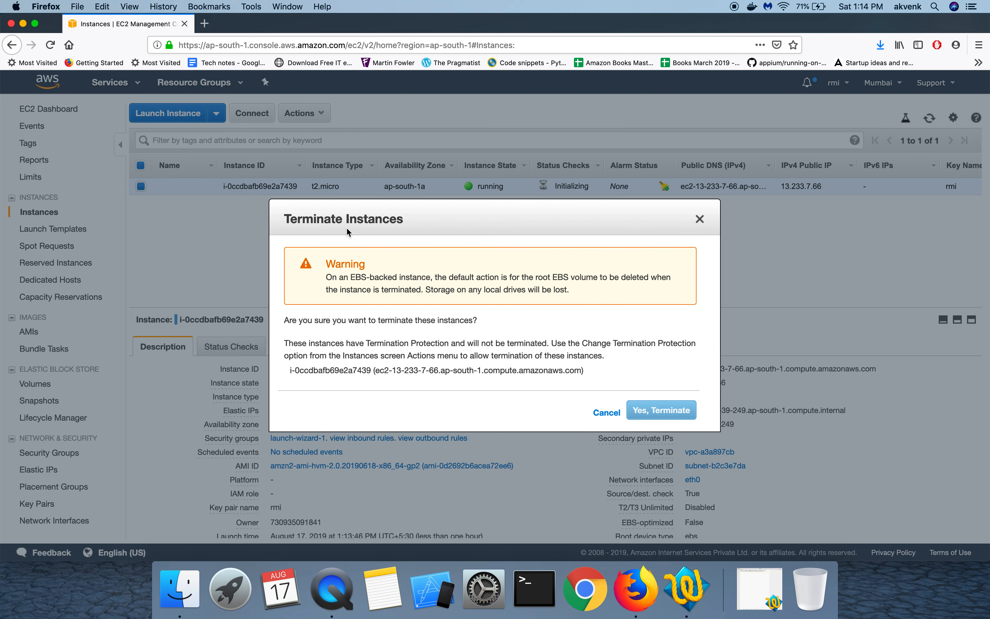
pyautogui.moveTo(298, 221); pyautogui.dragTo(400, 219)
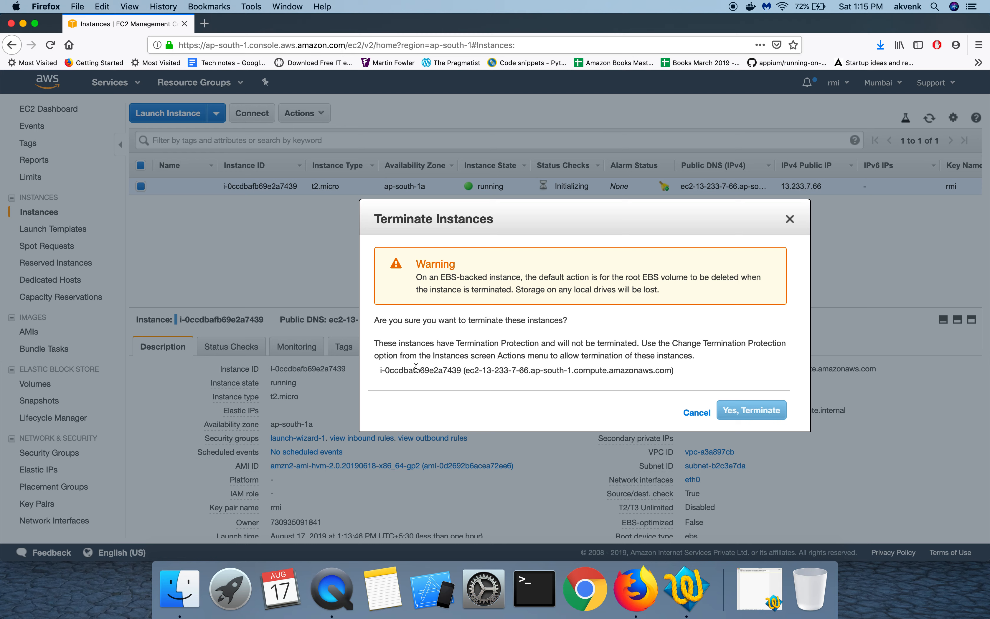
pyautogui.moveTo(704, 343); pyautogui.dragTo(398, 355)
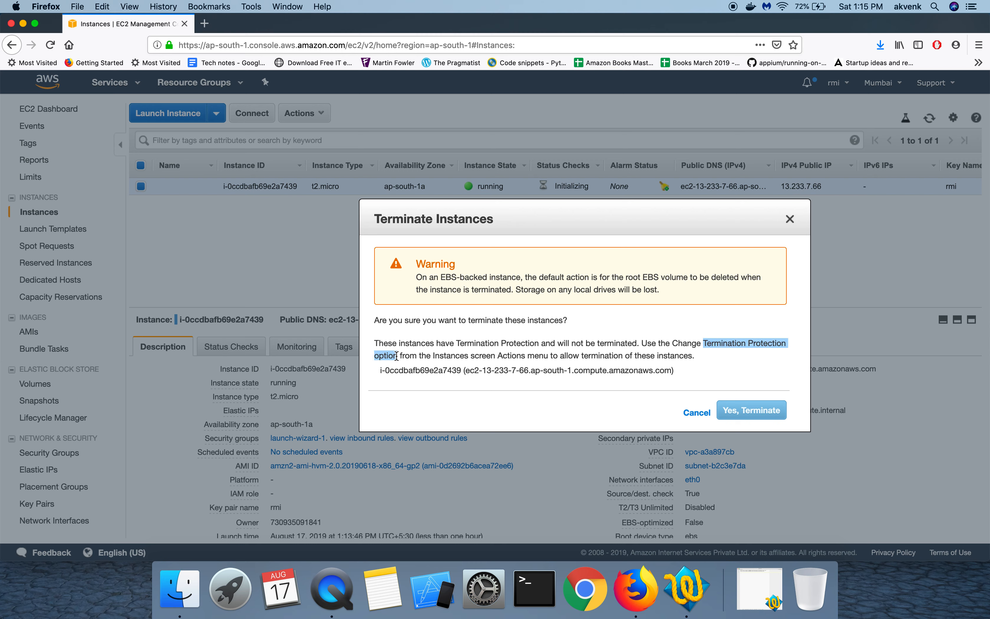
pyautogui.moveTo(706, 415); pyautogui.dragTo(796, 452)
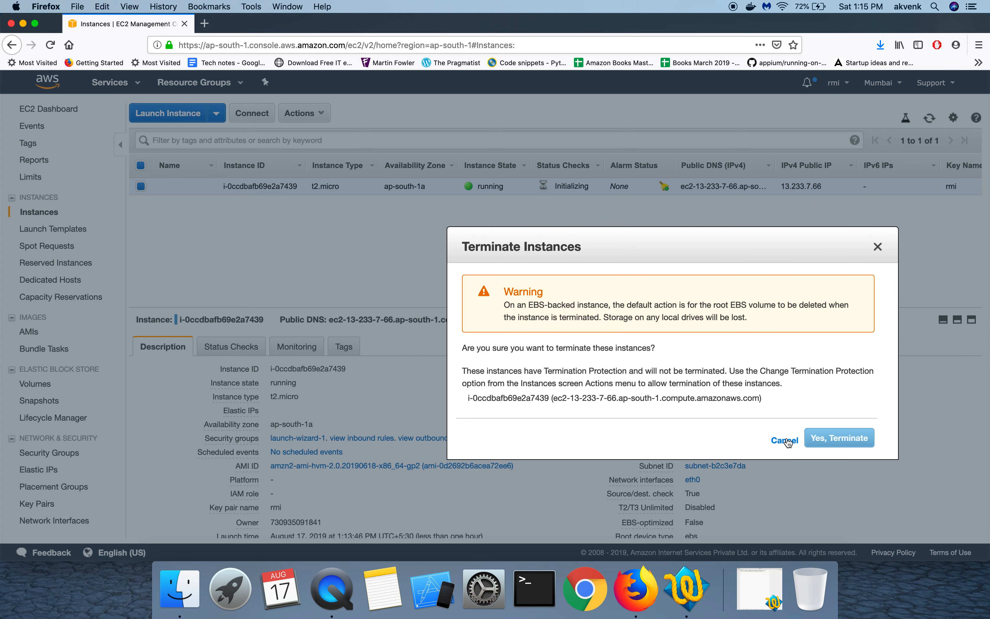
pyautogui.moveTo(525, 245); pyautogui.dragTo(716, 252)
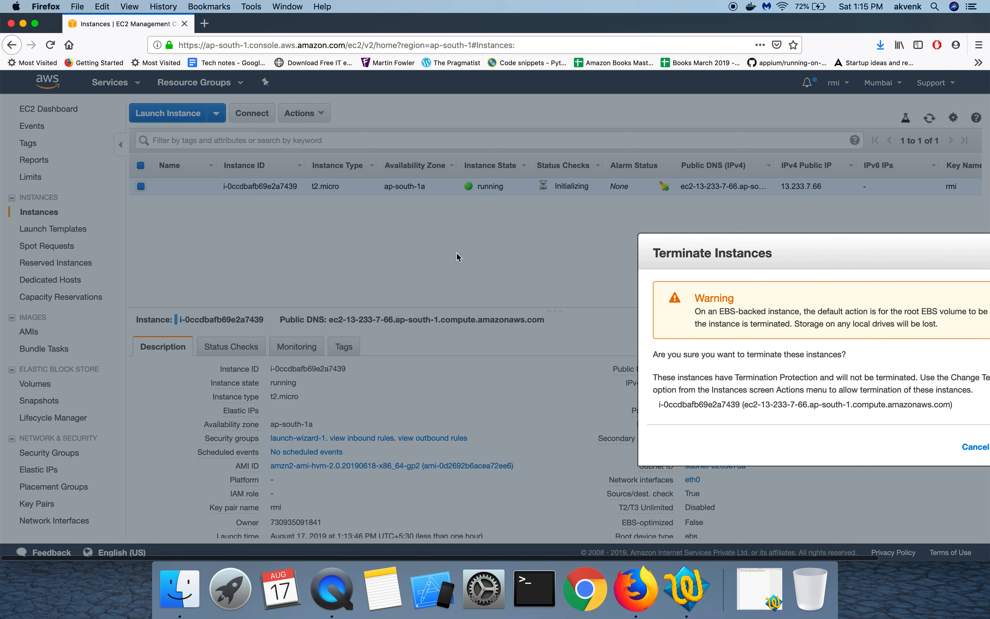